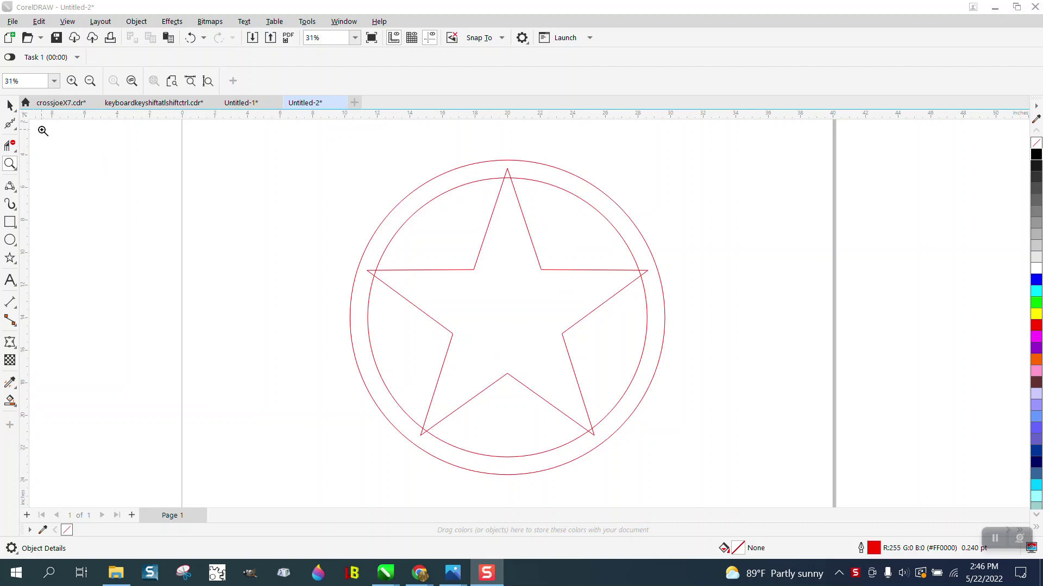
# Try welding the star with both circles, then undo it and deselect
pyautogui.click(10, 105)
pyautogui.moveTo(610, 403); pyautogui.dragTo(759, 506)
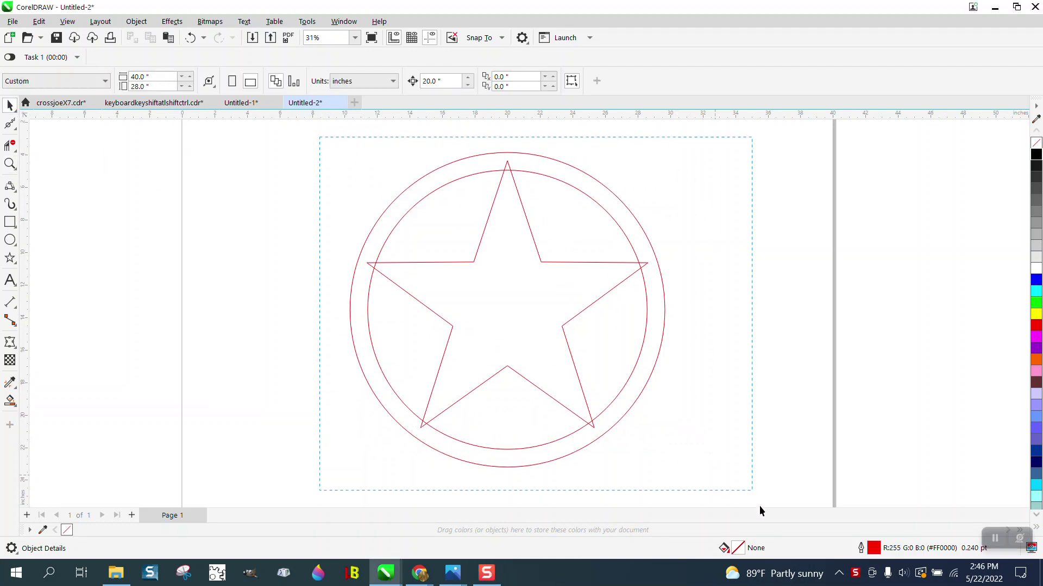
pyautogui.click(374, 81)
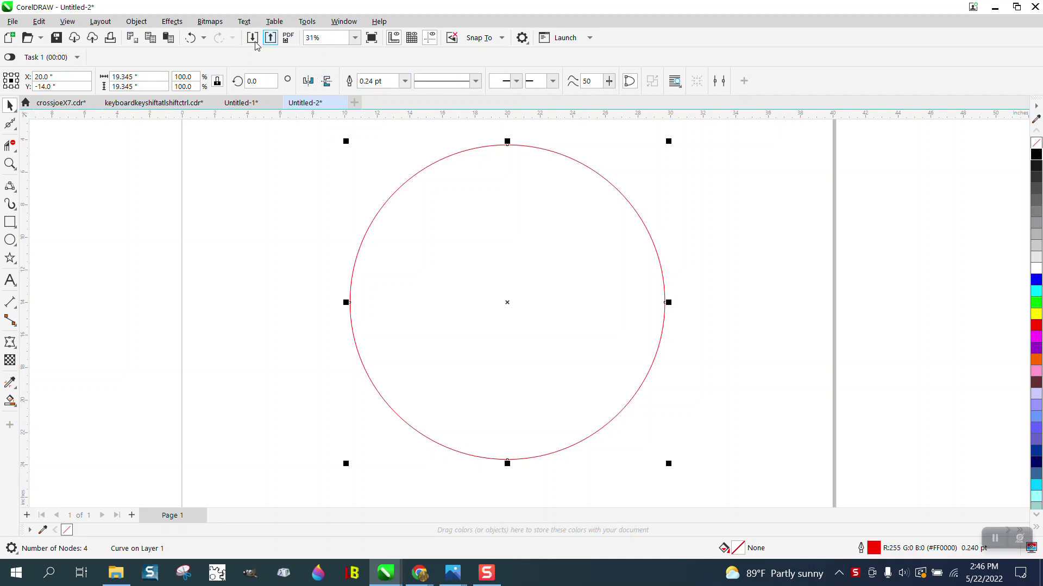
pyautogui.click(191, 38)
pyautogui.click(351, 156)
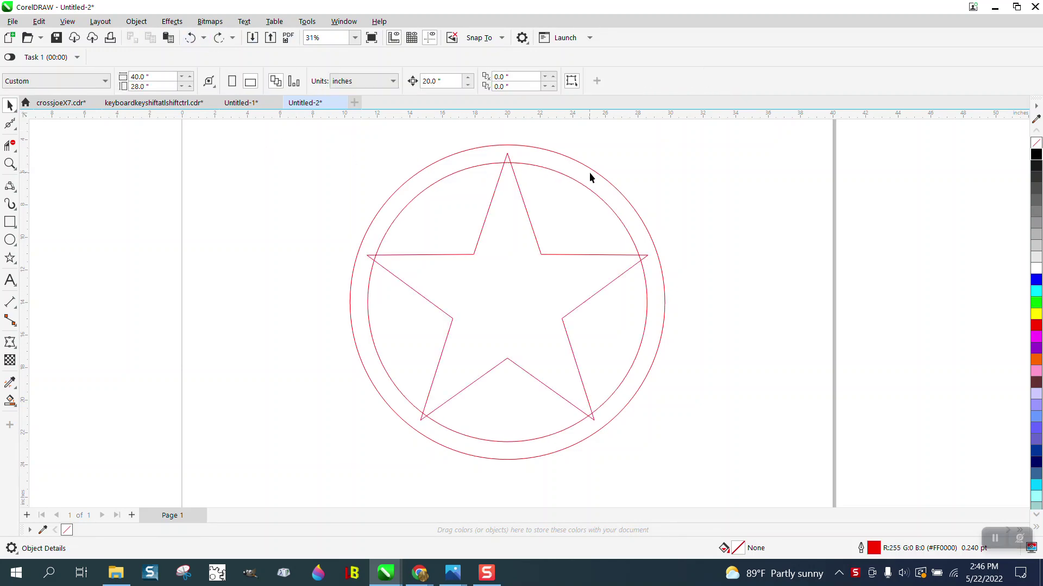
# Nudge the outer circle right and select the star with the inner circle
pyautogui.click(603, 178)
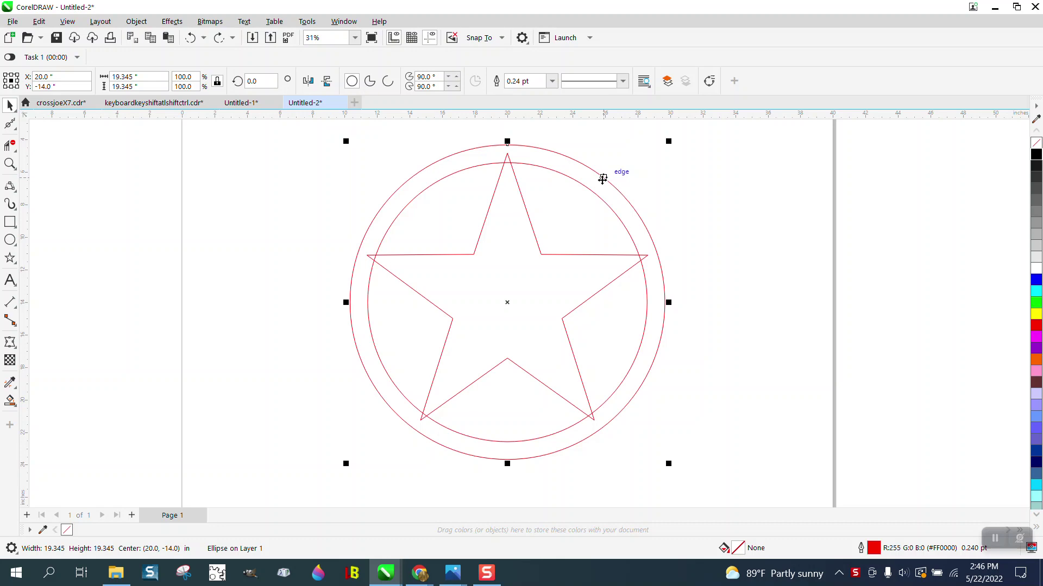
pyautogui.hotkey('shift', 'Right')
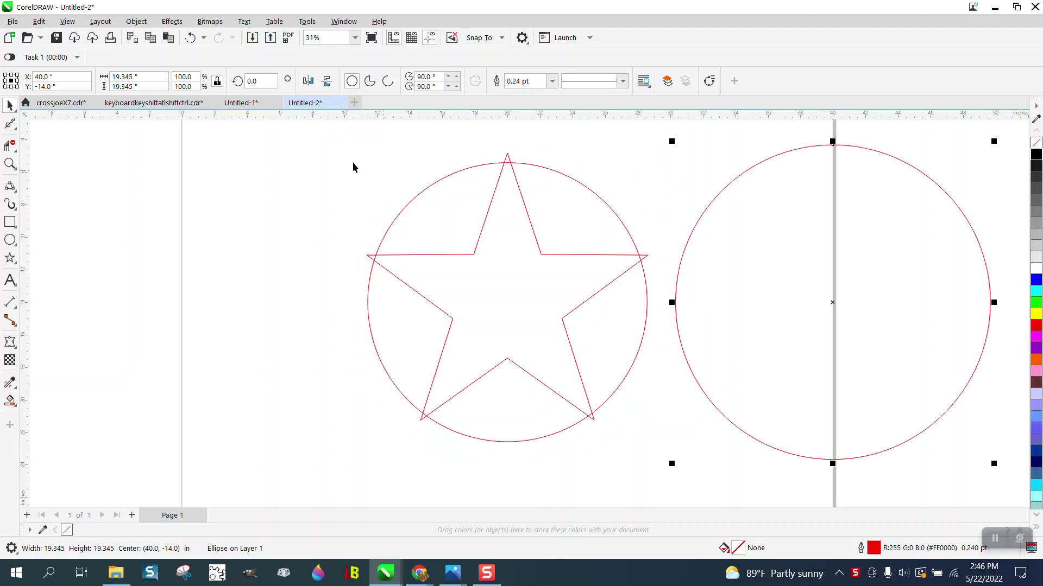
pyautogui.moveTo(343, 138); pyautogui.dragTo(409, 236)
pyautogui.moveTo(691, 455); pyautogui.dragTo(690, 454)
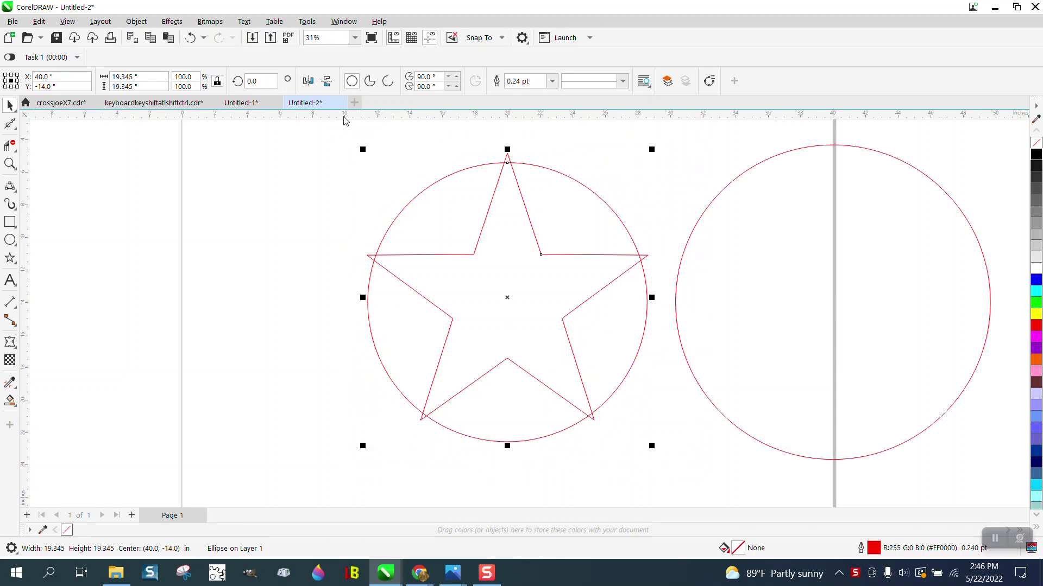
# Weld the star and inner circle, redoing after an undo, and re-centre the outer circle
pyautogui.click(375, 81)
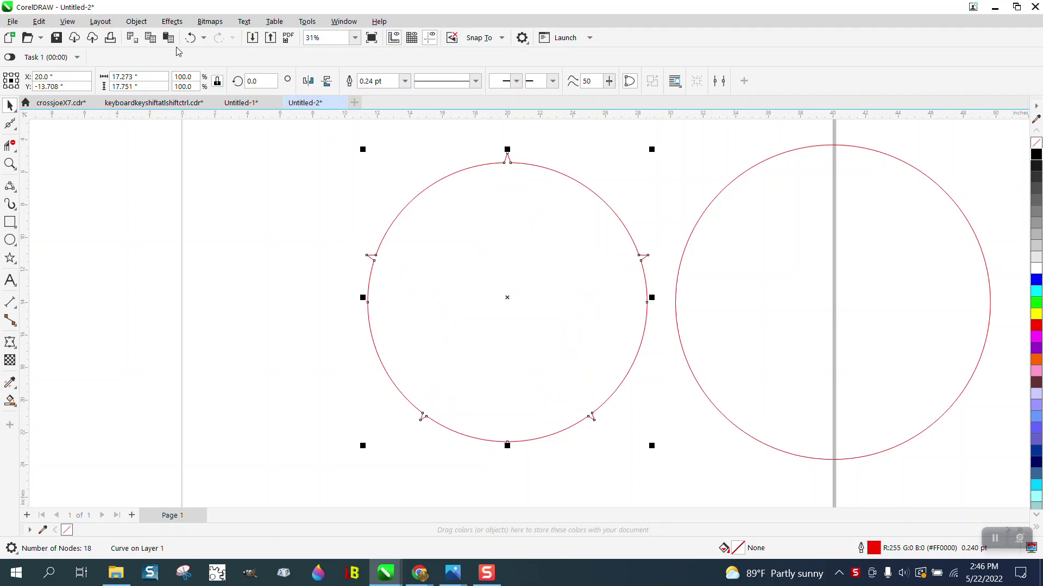
pyautogui.click(190, 37)
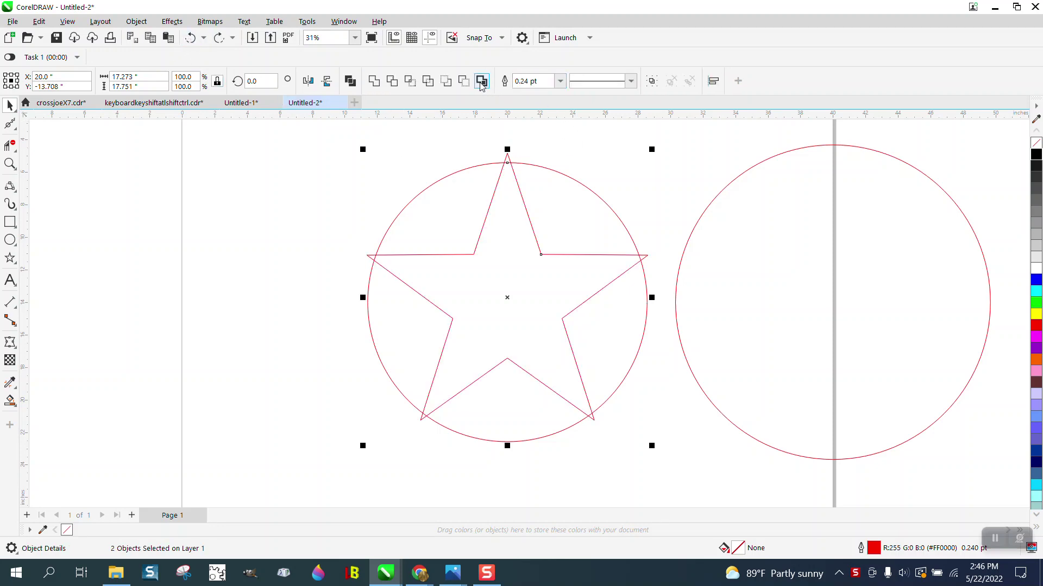
pyautogui.click(463, 81)
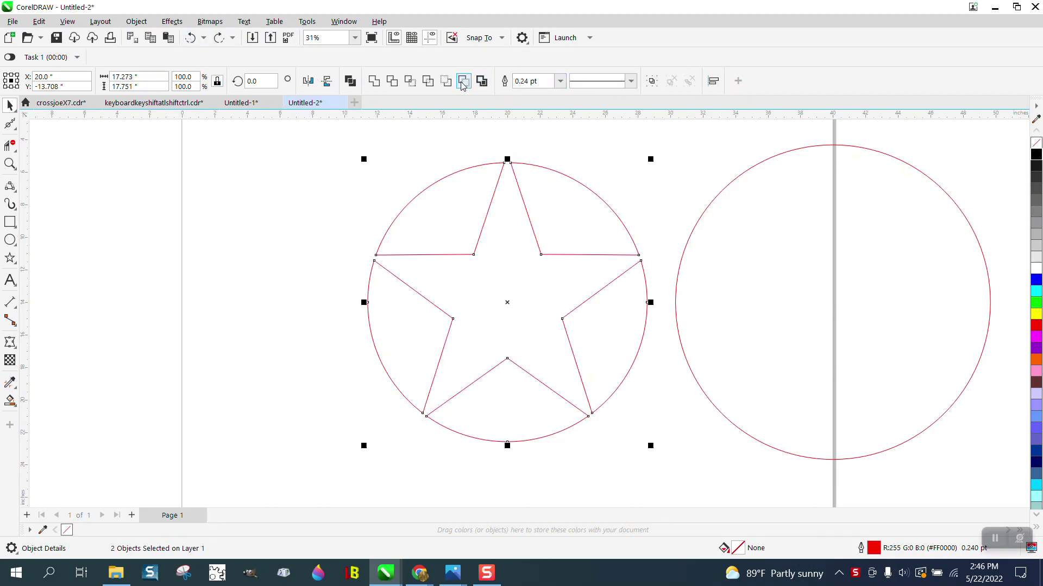
pyautogui.click(731, 236)
pyautogui.press('c')
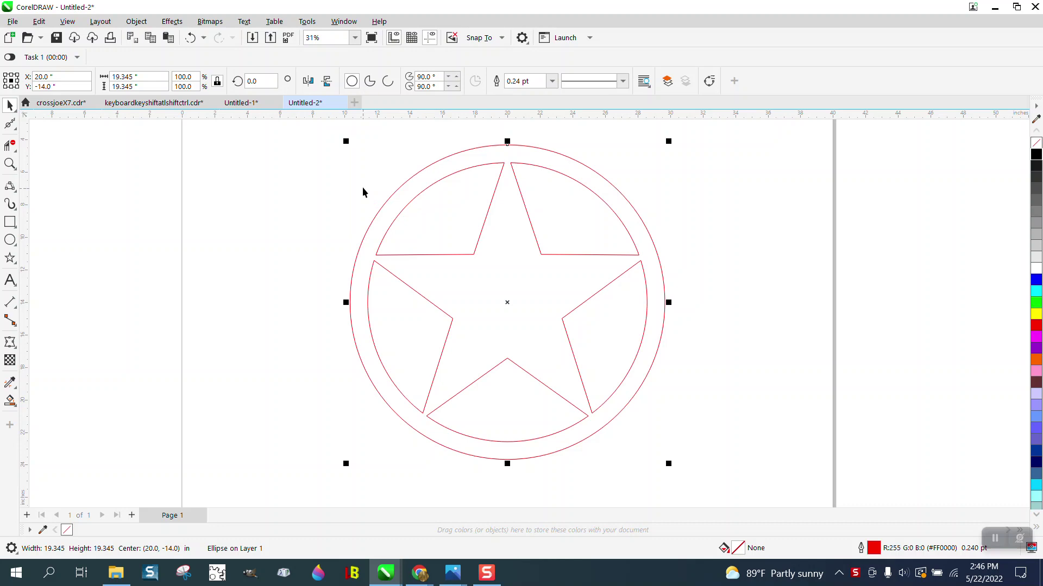
# Undo the re-centring and the weld, then redo the outer circle's move right
pyautogui.click(191, 38)
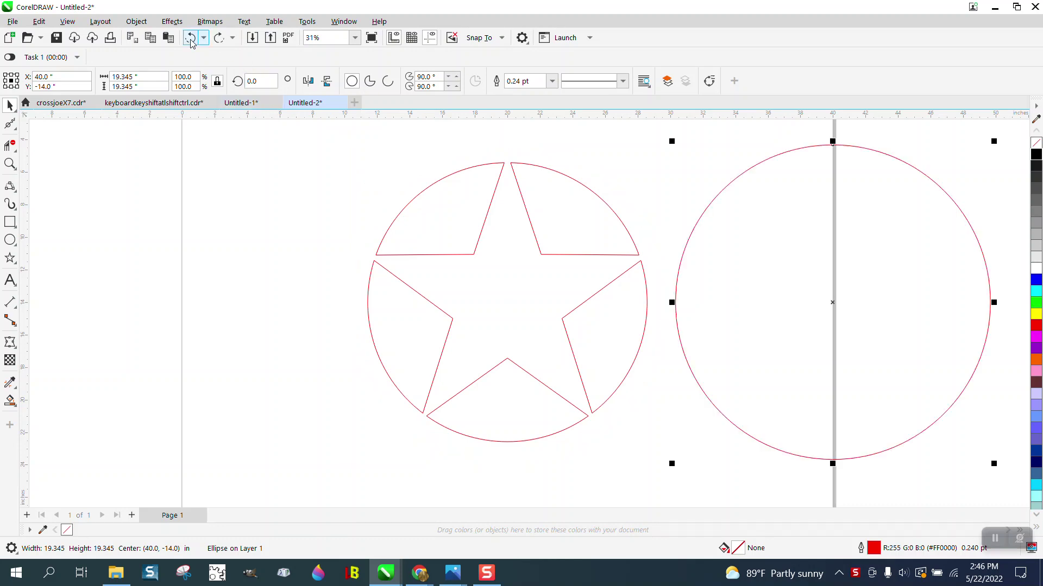
pyautogui.click(190, 38)
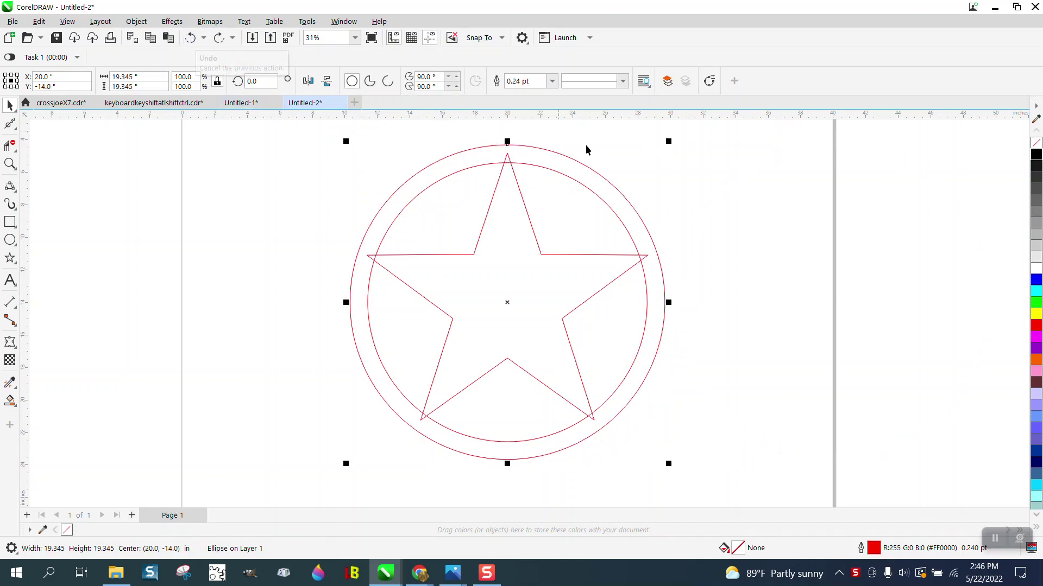
pyautogui.hotkey('ctrl', 'shift', 'z')
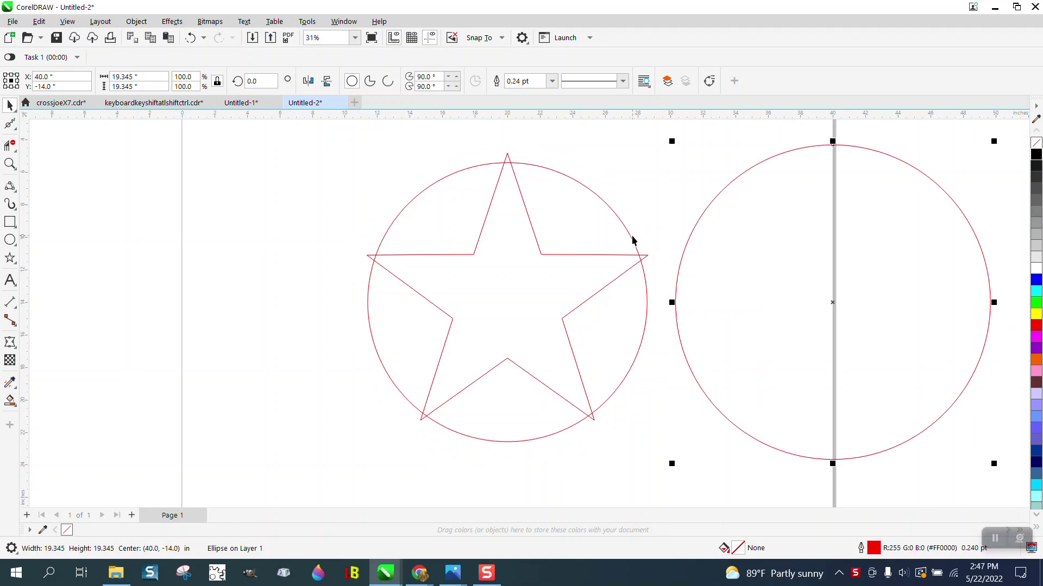
# Move the inner circle into the right circle and Smart Fill the gap into a blue ring
pyautogui.click(634, 237)
pyautogui.hotkey('ctrl', 'r')
pyautogui.click(10, 398)
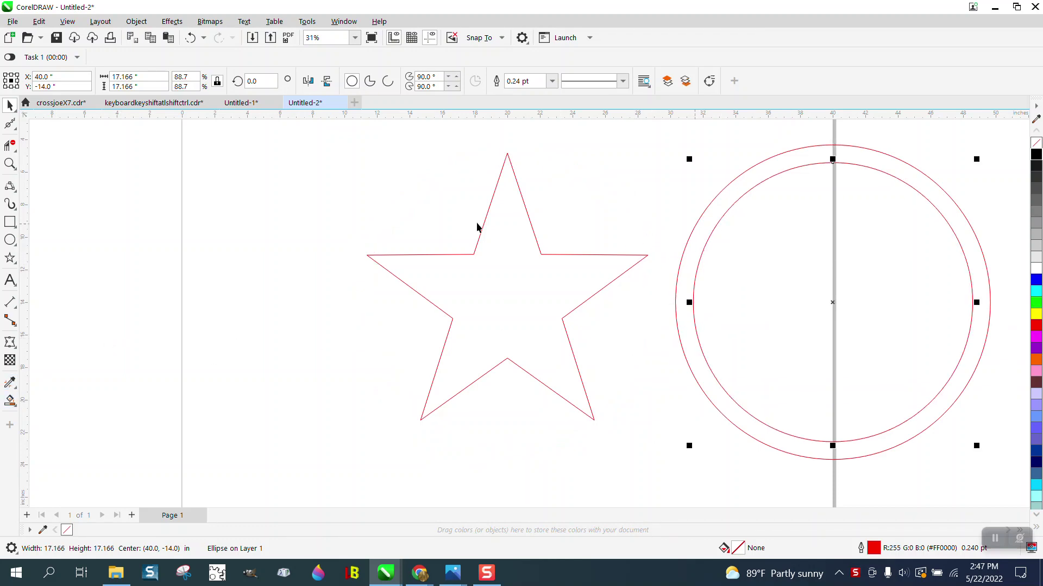
pyautogui.click(10, 400)
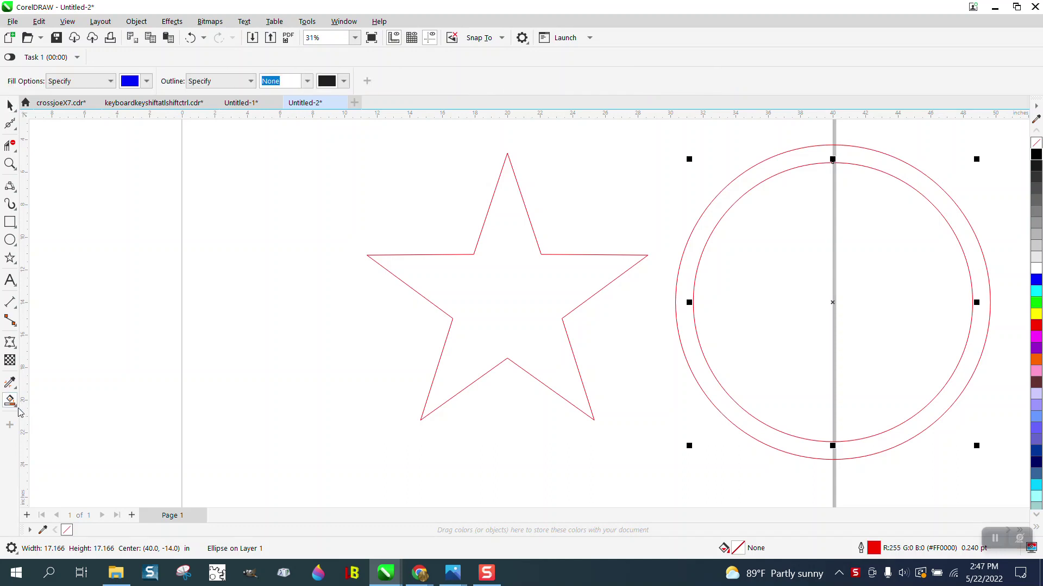
pyautogui.click(57, 414)
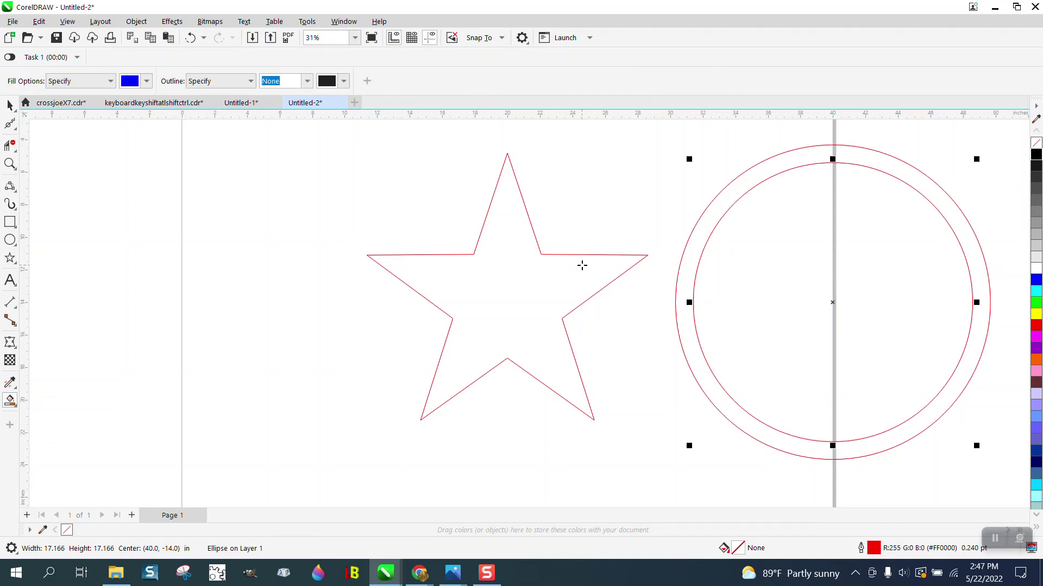
pyautogui.click(690, 261)
# Nudge the new ring onto the star
pyautogui.hotkey('shift', 'Down')
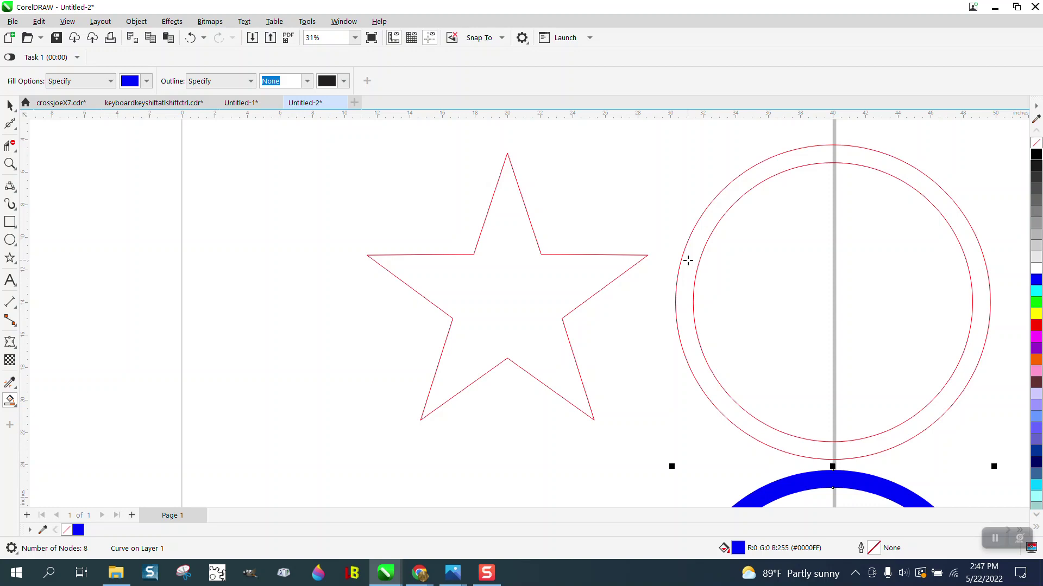
pyautogui.hotkey('shift', 'Up')
pyautogui.hotkey('shift', 'Left')
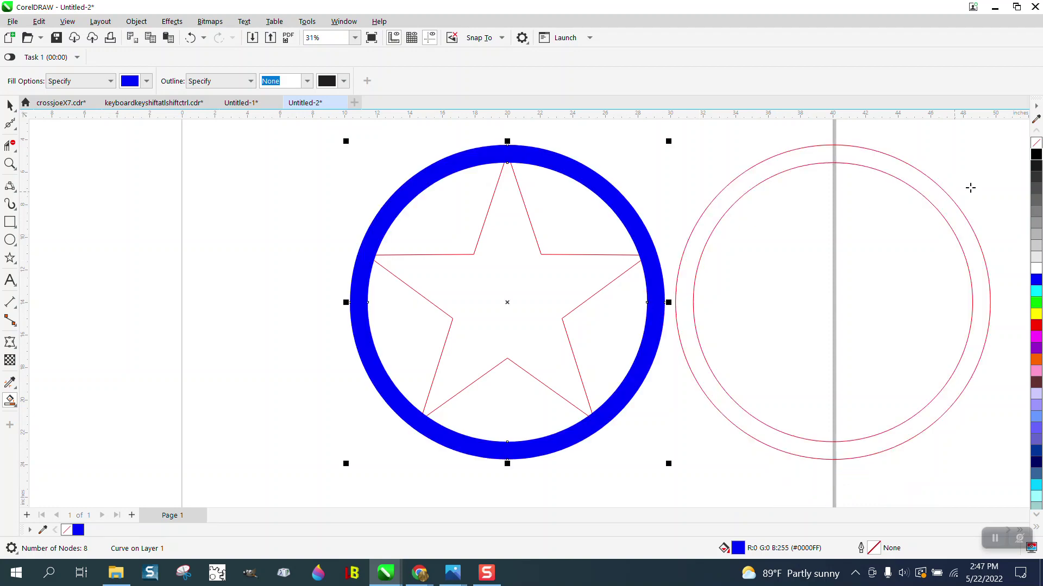
# Give the ring no fill and a black outline, then weld it with the star
pyautogui.click(1036, 144)
pyautogui.rightClick(1035, 155)
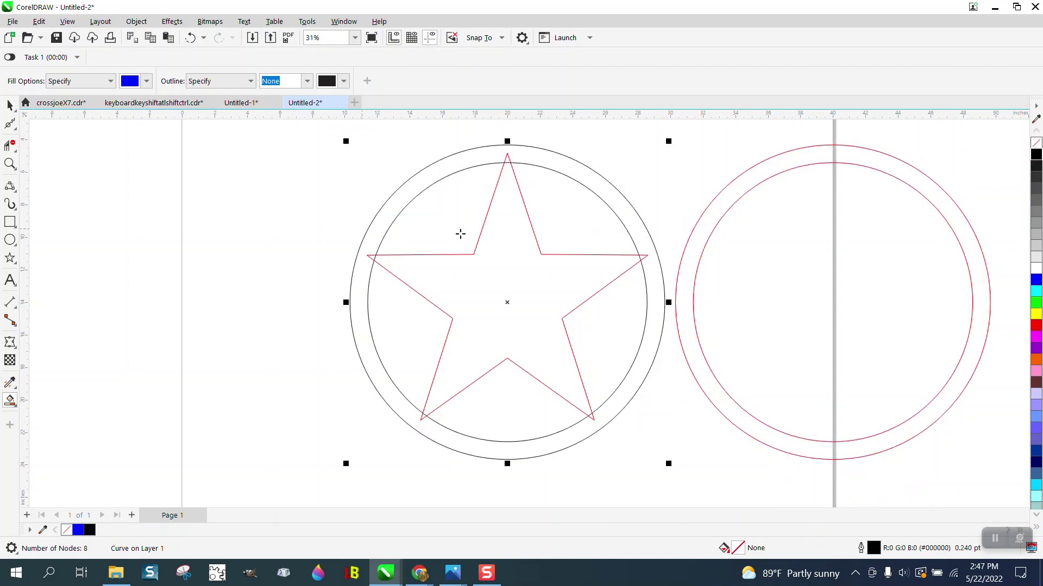
pyautogui.click(10, 106)
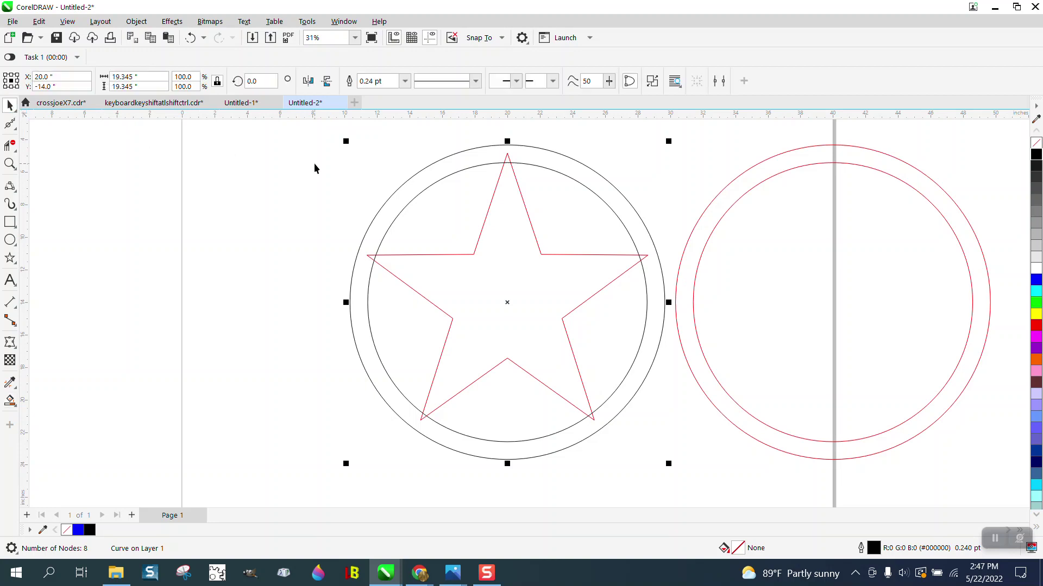
pyautogui.moveTo(305, 129); pyautogui.dragTo(707, 488)
pyautogui.click(375, 81)
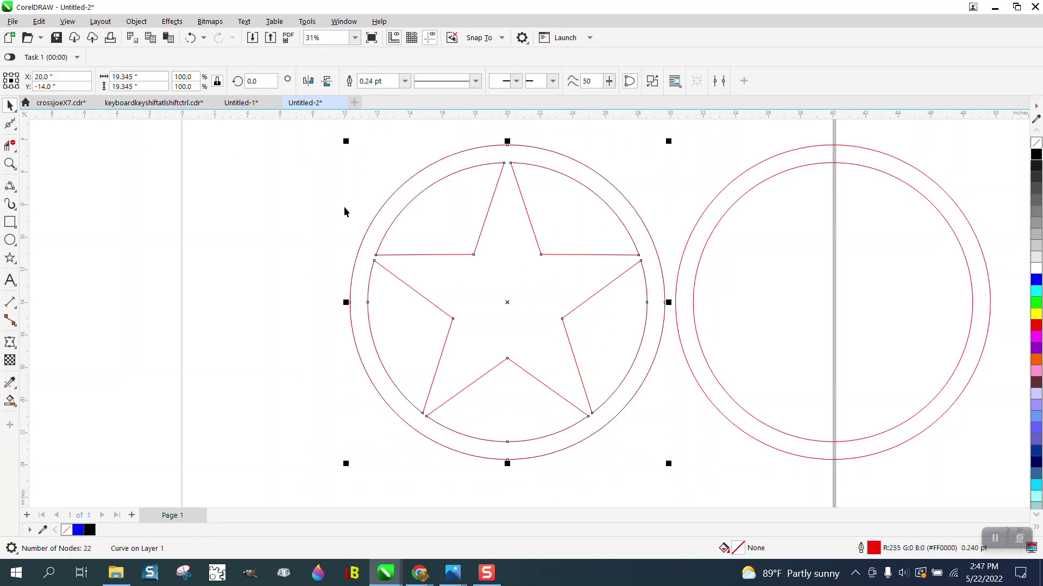